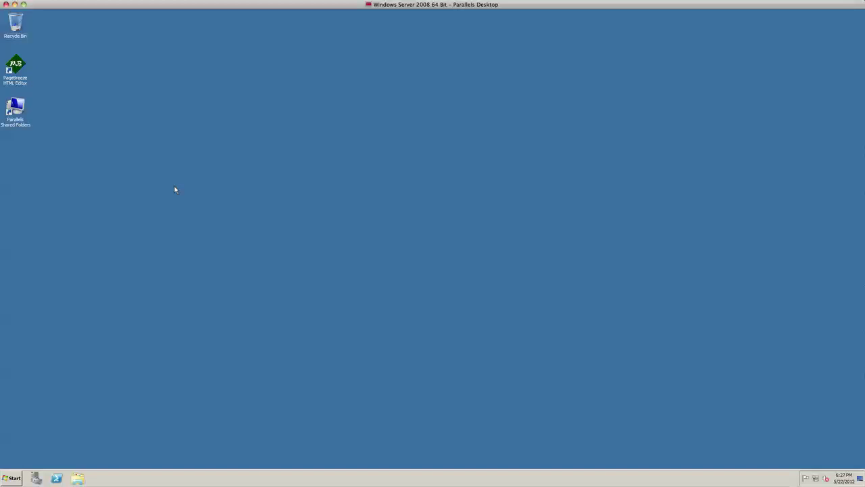
# Launch Event Viewer from Administrative Tools, showing 5 errors, 6 warnings and 115 information events.
pyautogui.click(12, 476)
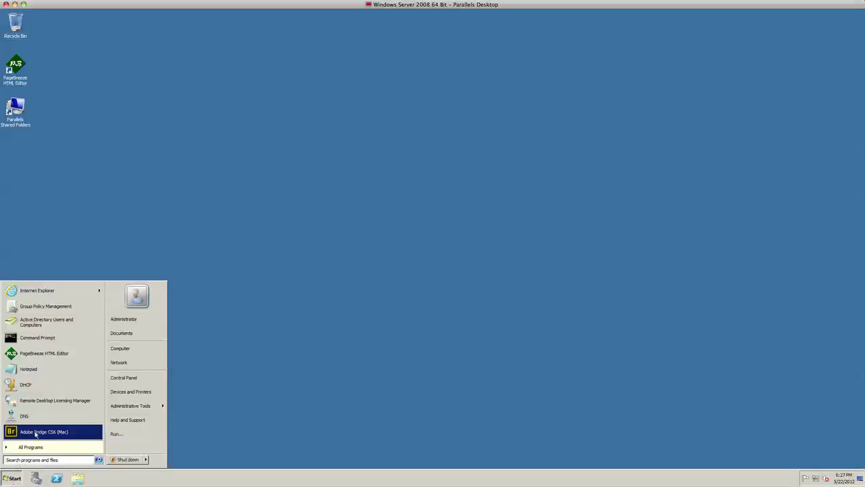
pyautogui.moveTo(135, 407)
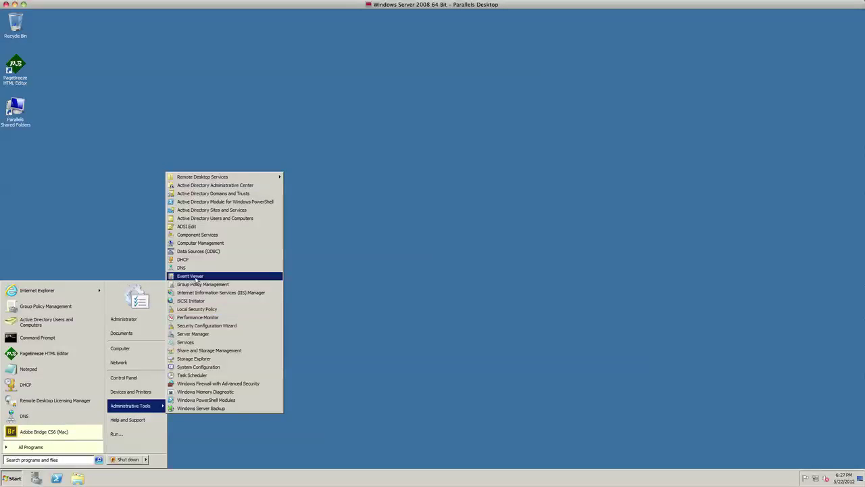
pyautogui.click(193, 277)
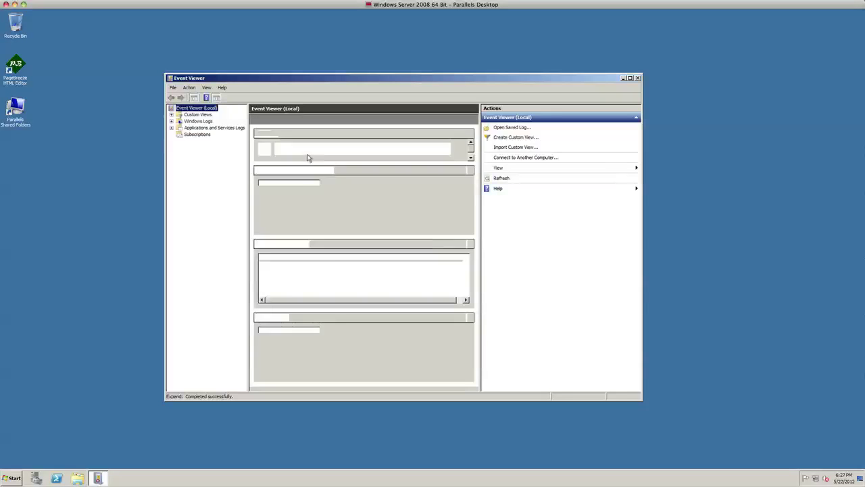
pyautogui.moveTo(346, 78); pyautogui.dragTo(349, 75)
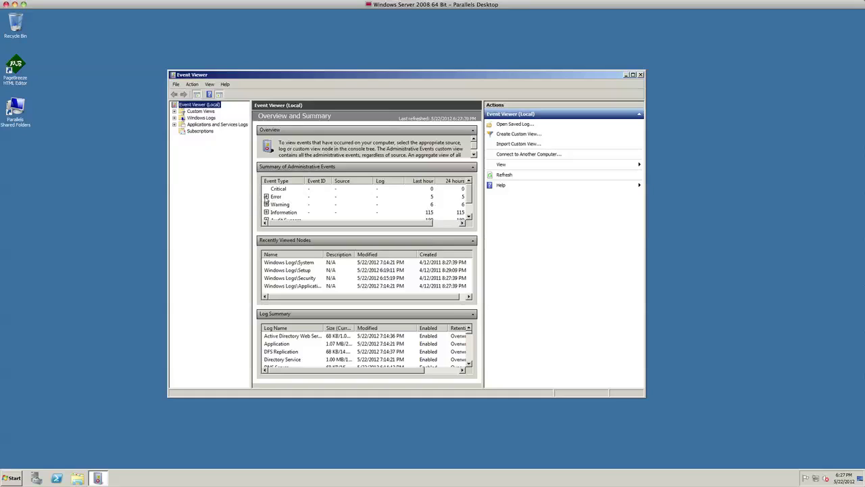
# Expand the Error row of the administrative summary and select the 1041 DHCP-Server error.
pyautogui.click(266, 196)
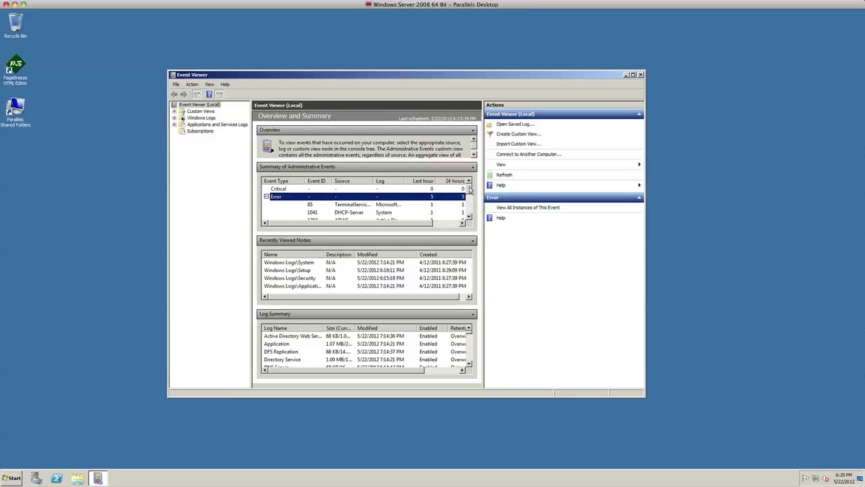
pyautogui.scroll(-1, 469, 192)
pyautogui.scroll(-2, 470, 193)
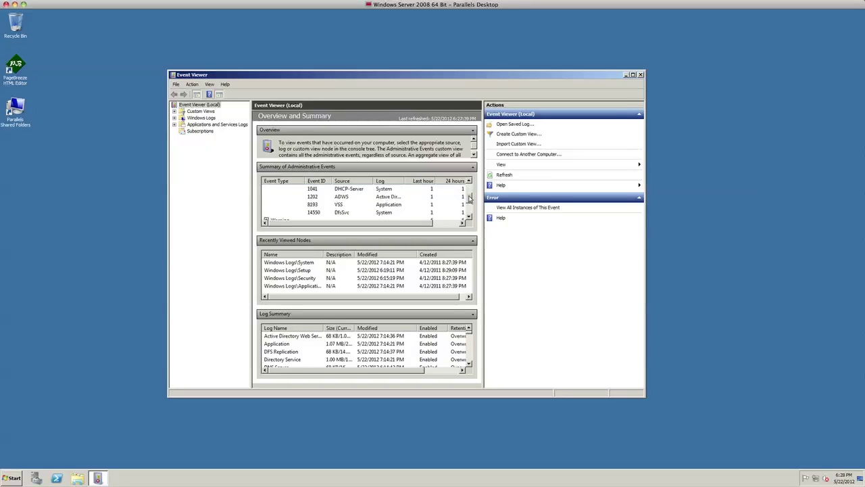
pyautogui.scroll(1, 469, 195)
pyautogui.click(365, 197)
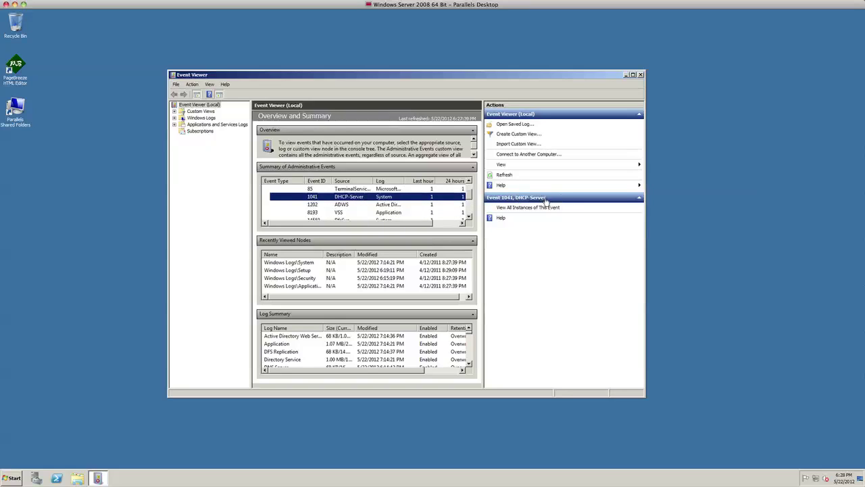
# Show all 24 instances of the DHCP-Server 1041 error in a Summary page events view.
pyautogui.click(518, 208)
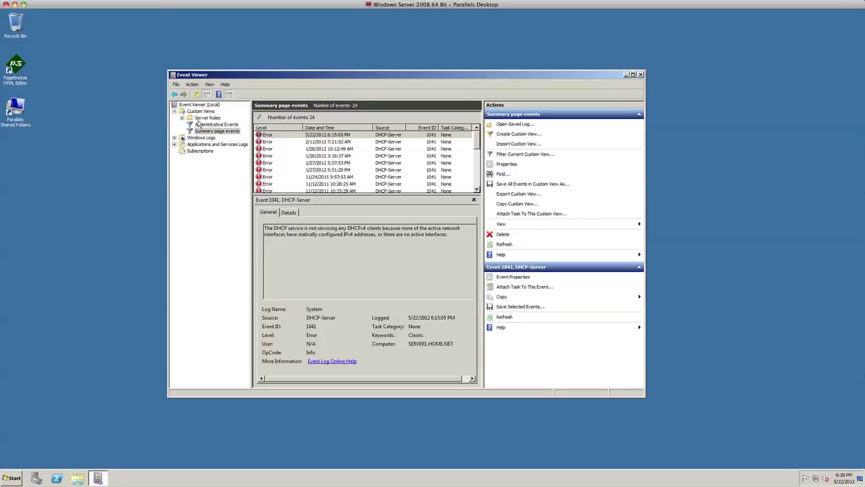
# Go back to Event Viewer (Local), expand Server Roles and Windows Logs, and collapse Custom Views.
pyautogui.click(175, 105)
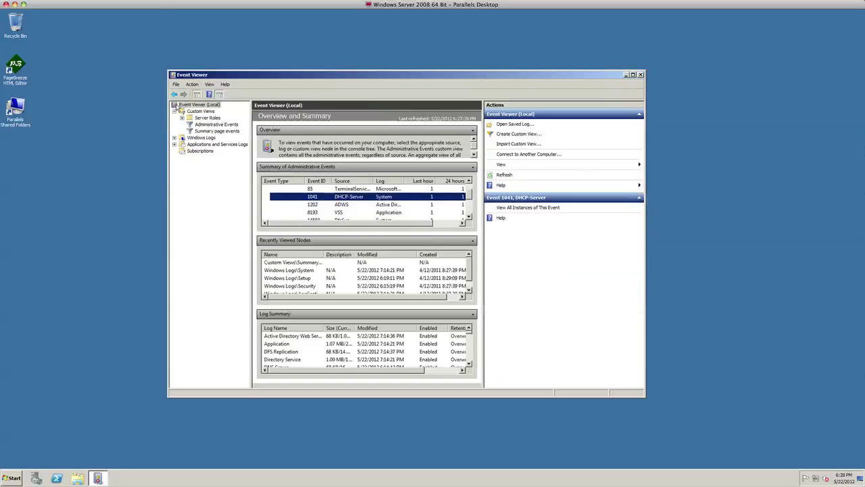
pyautogui.click(182, 118)
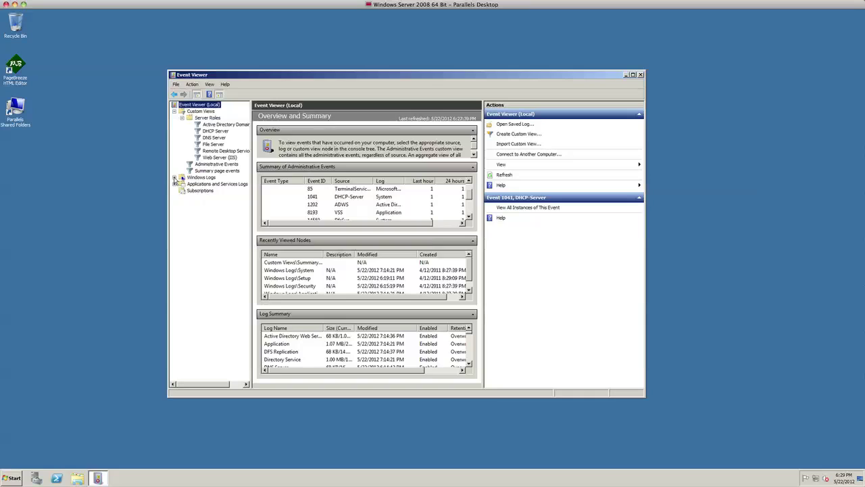
pyautogui.click(175, 178)
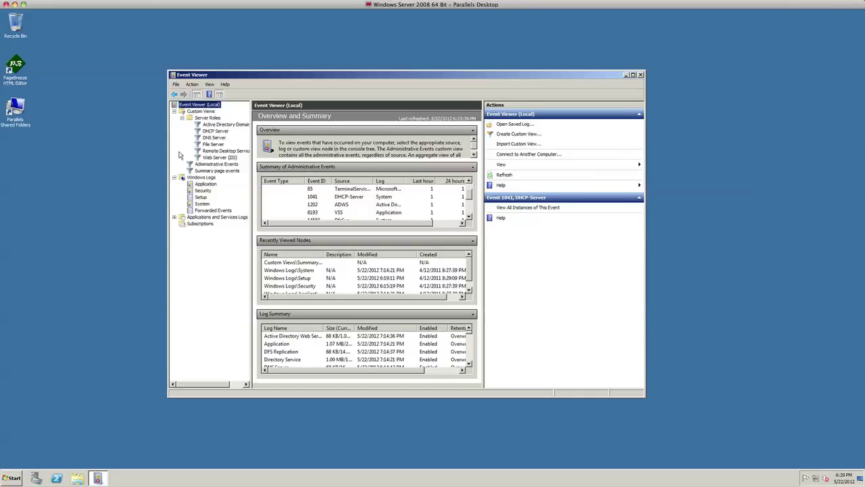
pyautogui.click(175, 112)
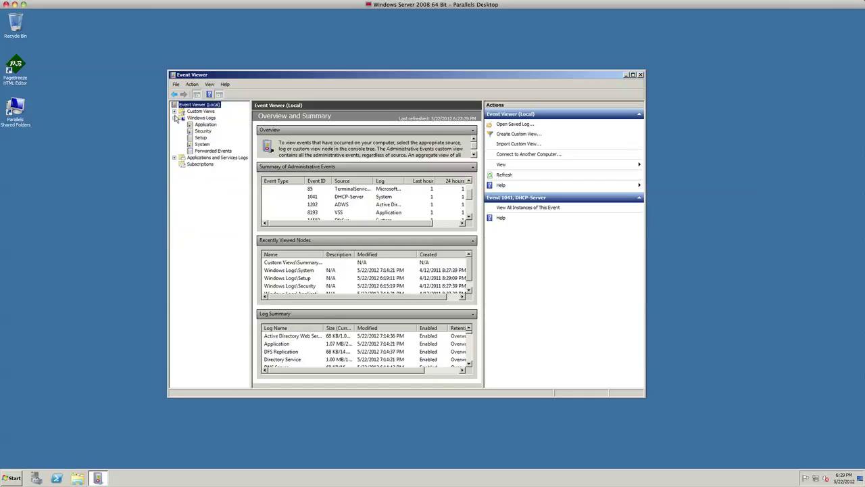
# Open the Application log, widen the Source column, and view the Customer Experience and MSDTC 4202 events.
pyautogui.click(211, 127)
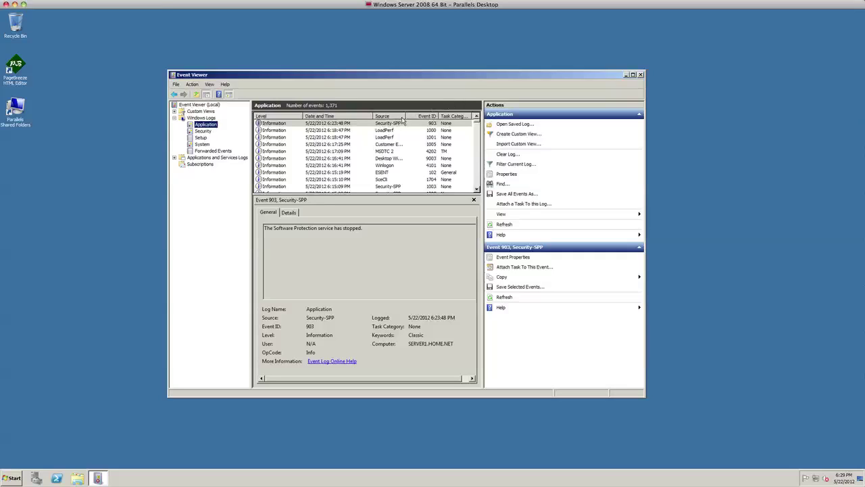
pyautogui.moveTo(407, 116); pyautogui.dragTo(430, 115)
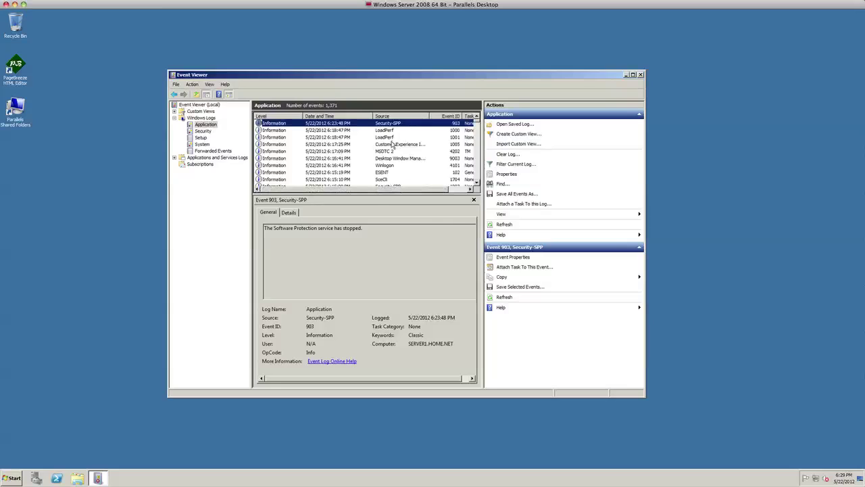
pyautogui.click(393, 144)
pyautogui.click(384, 151)
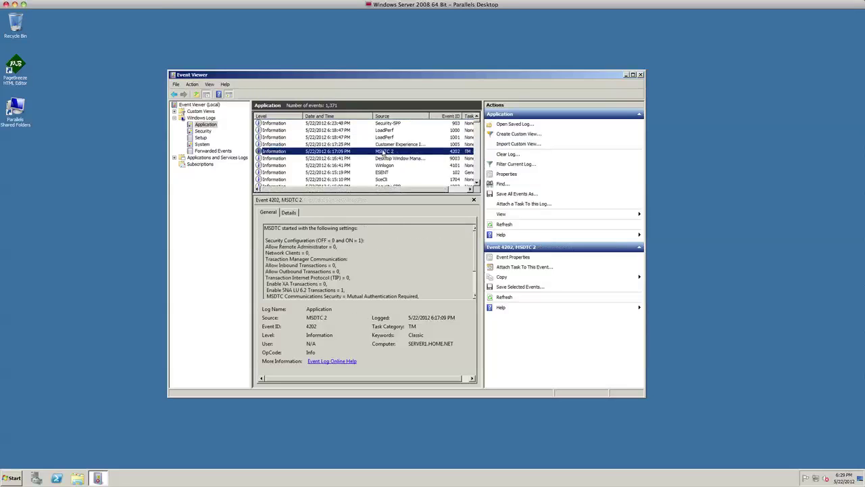
# Browse the Security, Setup, System and Forwarded Events logs, then return to the Application log.
pyautogui.click(203, 132)
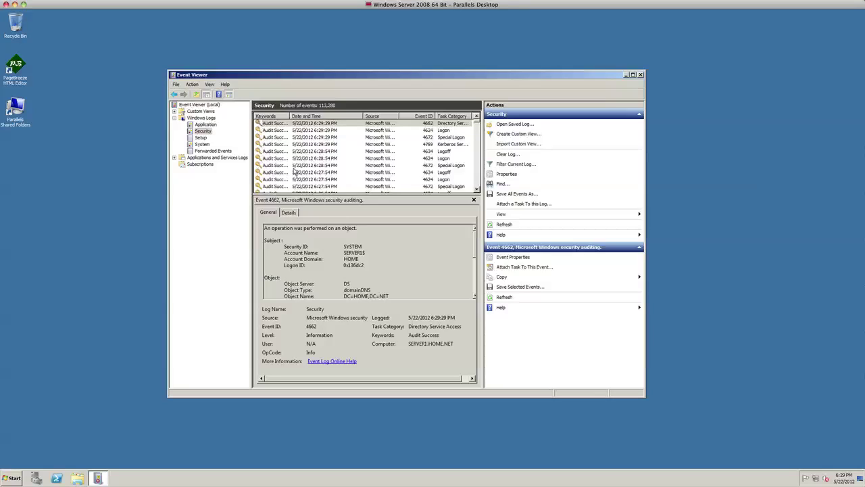
pyautogui.click(202, 138)
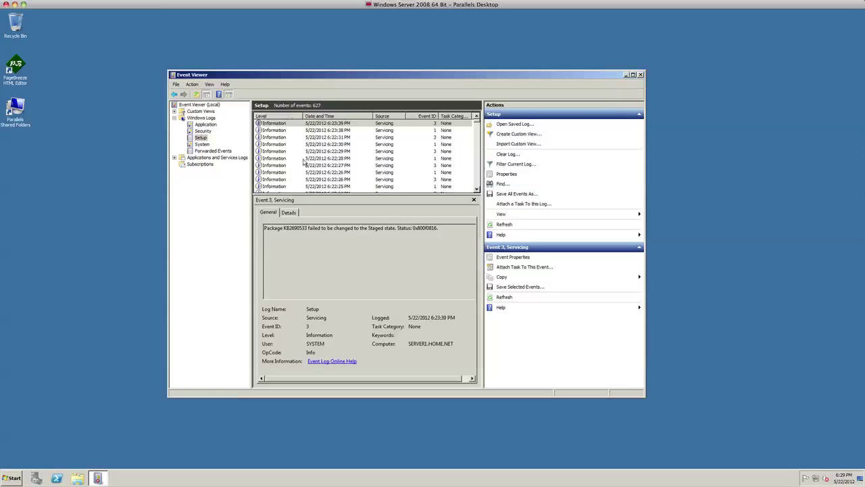
pyautogui.click(205, 145)
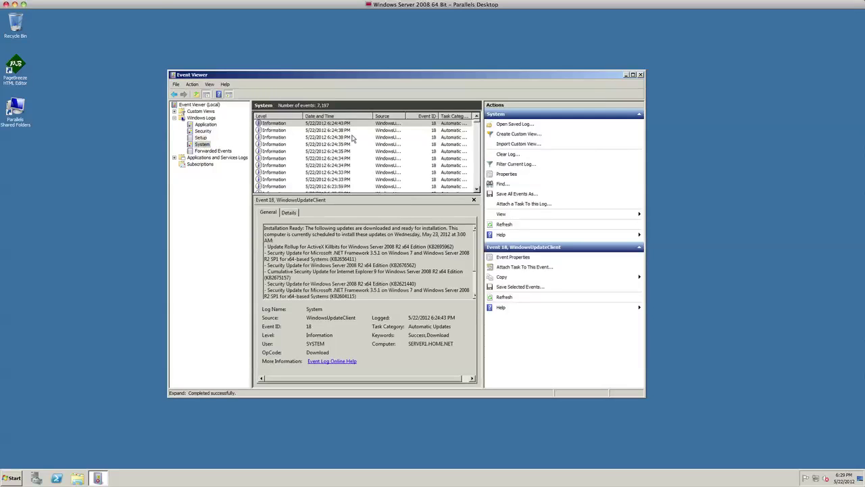
pyautogui.moveTo(406, 116); pyautogui.dragTo(429, 118)
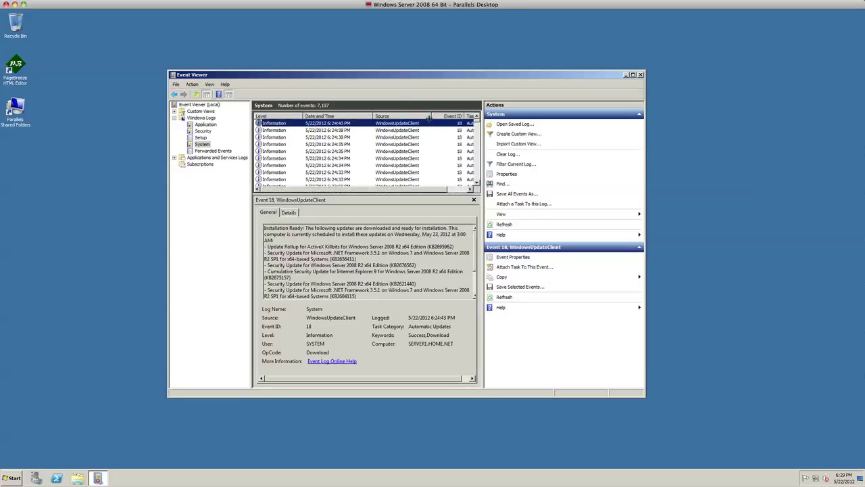
pyautogui.click(312, 131)
pyautogui.click(315, 138)
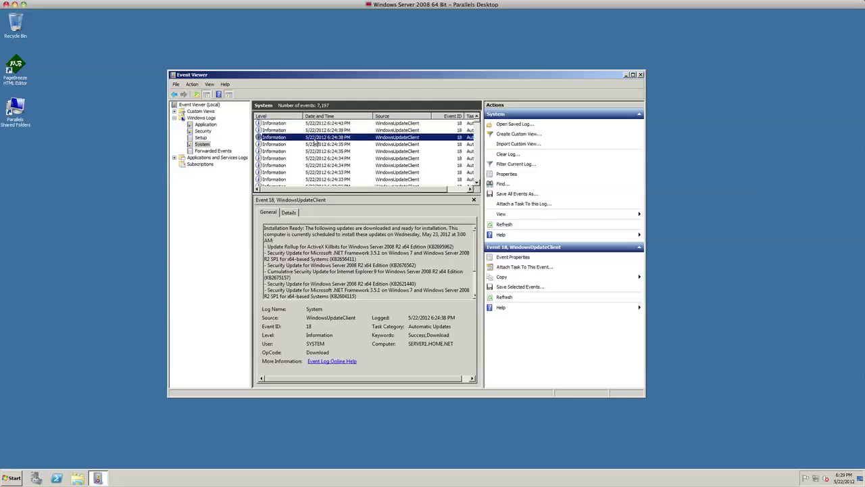
pyautogui.click(224, 150)
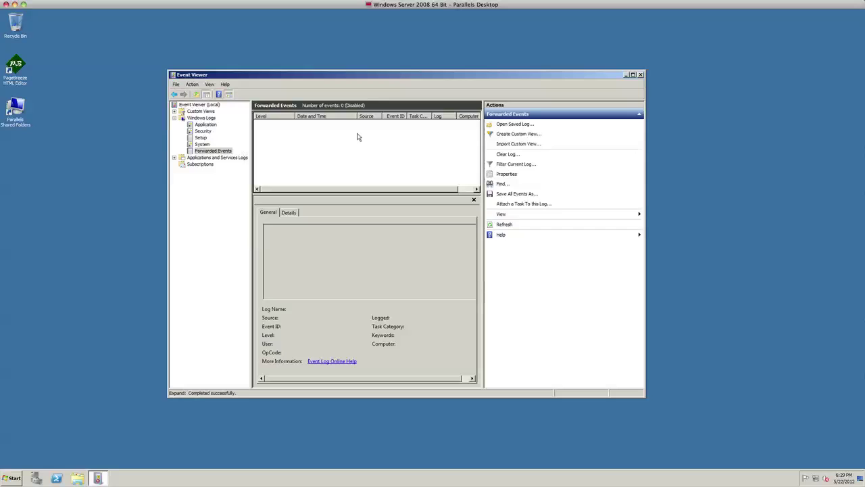
pyautogui.click(205, 124)
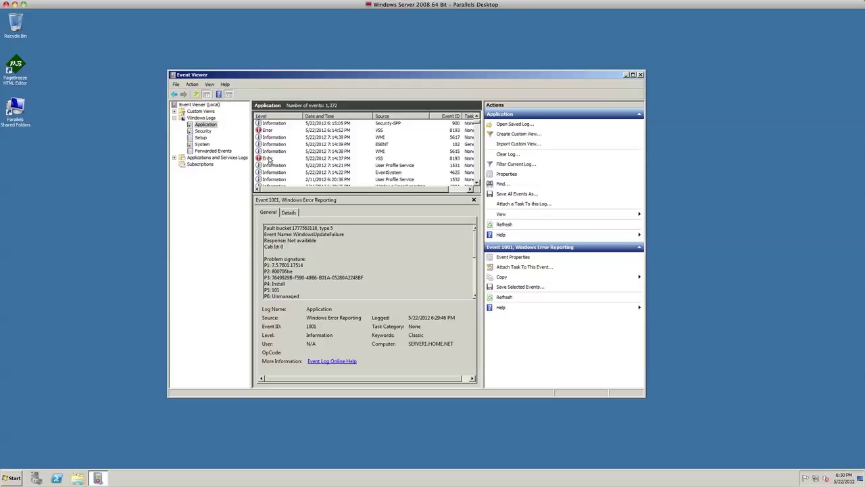
# Inspect the VSS 8193 error in the Application log.
pyautogui.click(268, 160)
pyautogui.click(267, 159)
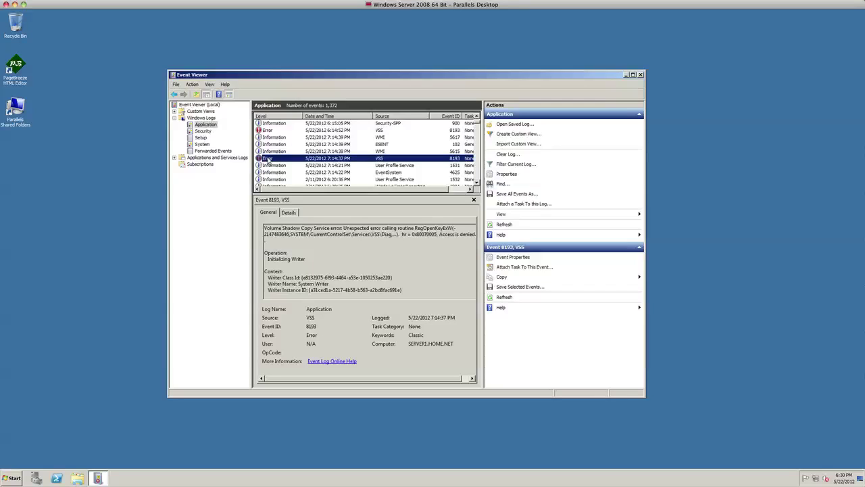
pyautogui.scroll(-6, 267, 160)
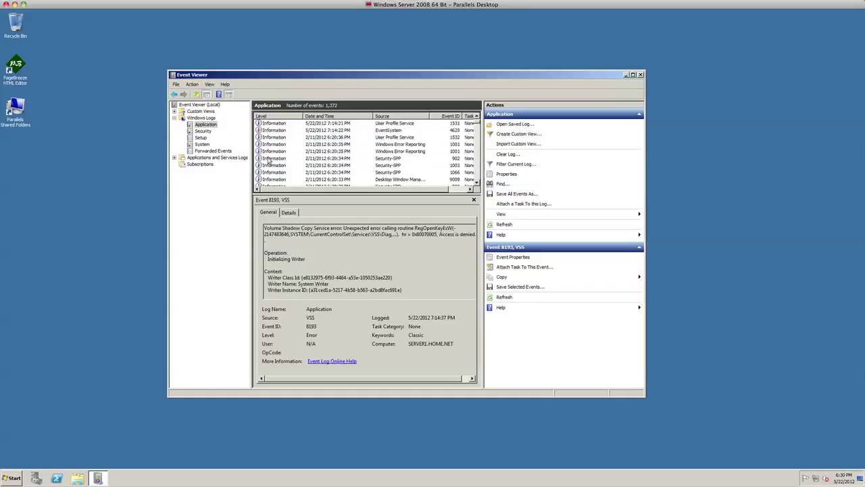
pyautogui.scroll(-2, 267, 160)
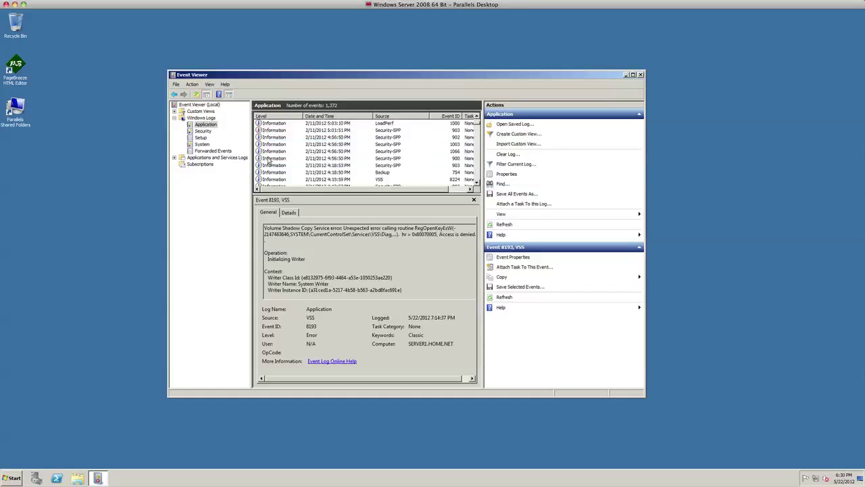
# Inspect the ServerManager 1616 installation failure in the Setup log, then switch to the System log.
pyautogui.click(201, 138)
pyautogui.click(273, 140)
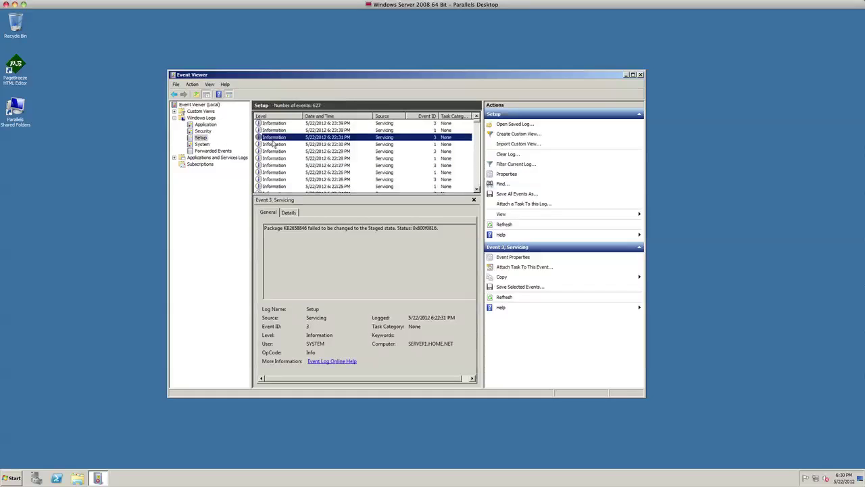
pyautogui.scroll(-5, 273, 142)
pyautogui.scroll(2, 274, 144)
pyautogui.click(381, 147)
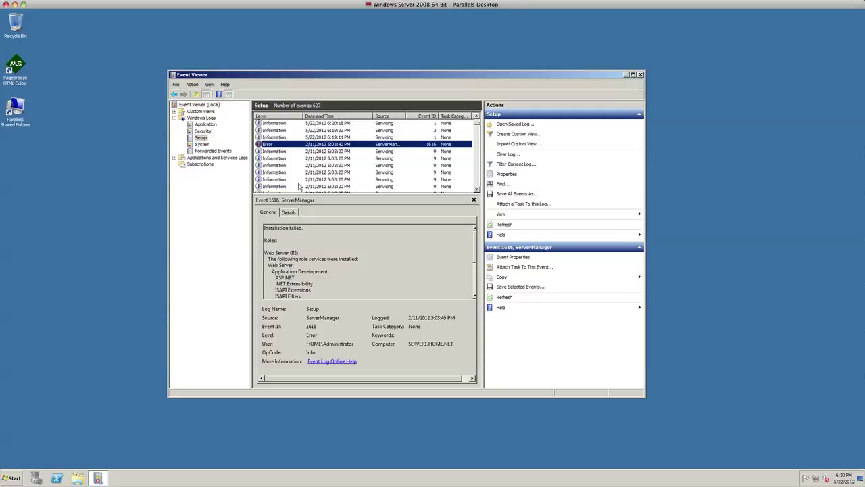
pyautogui.click(204, 144)
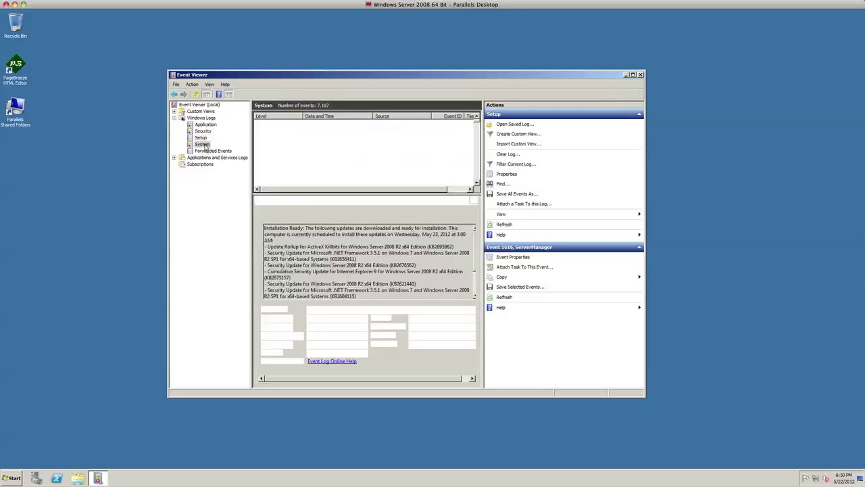
# Inspect the Windows Remote Management warning 10154 and widen the Source column.
pyautogui.click(268, 150)
pyautogui.scroll(-5, 274, 151)
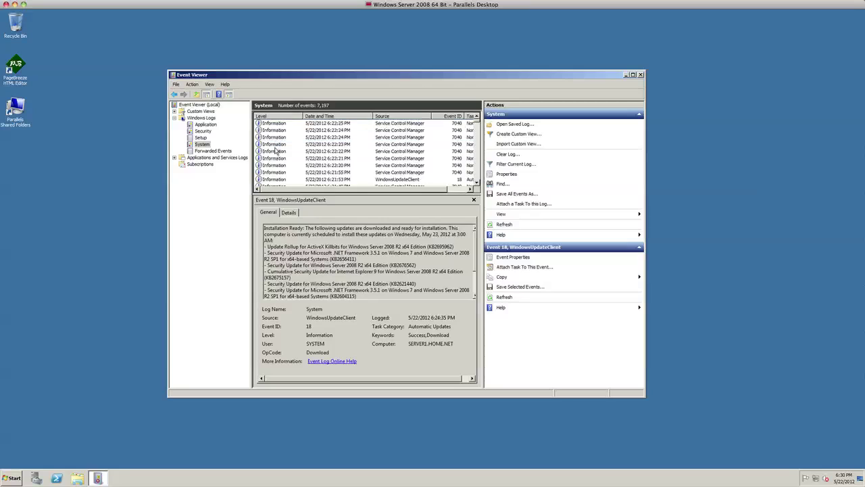
pyautogui.scroll(-8, 275, 151)
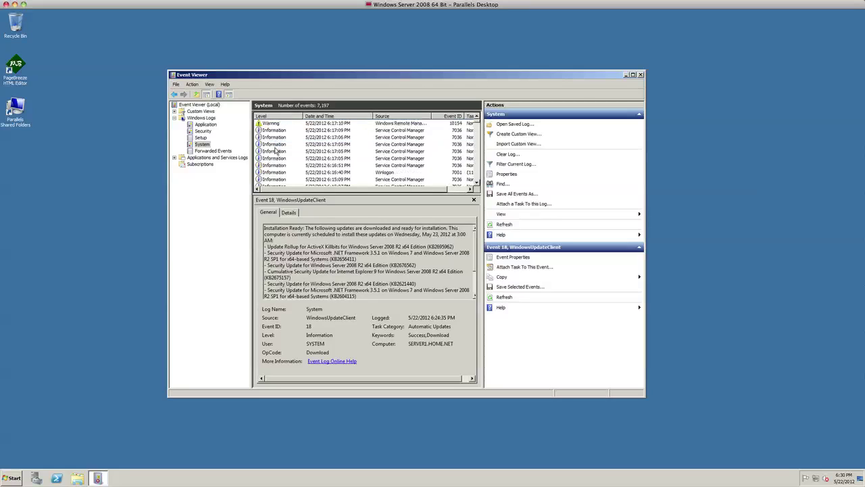
pyautogui.click(390, 145)
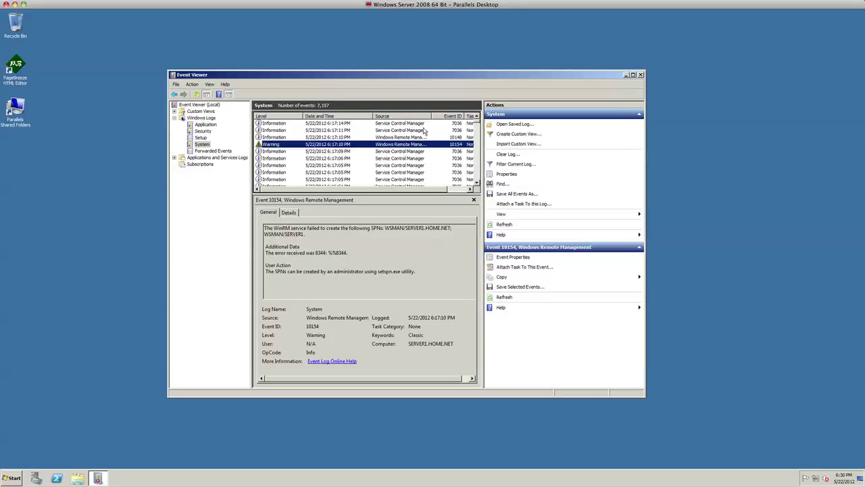
pyautogui.moveTo(429, 116); pyautogui.dragTo(462, 115)
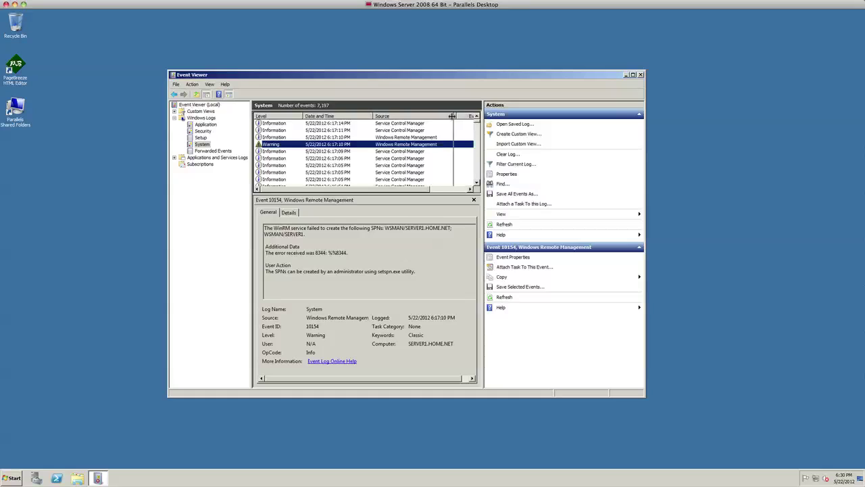
# Inspect the DHCP-Server error 1041 about no DHCPv4 clients being serviced.
pyautogui.scroll(-5, 311, 155)
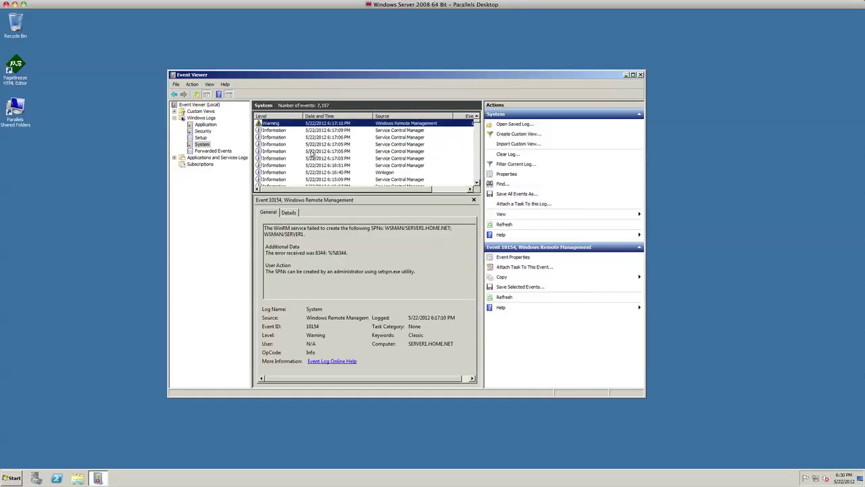
pyautogui.scroll(-3, 311, 154)
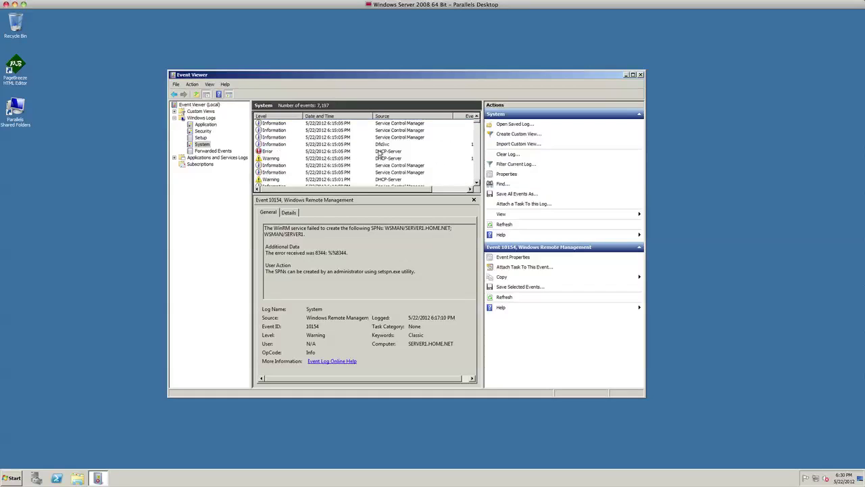
pyautogui.click(338, 152)
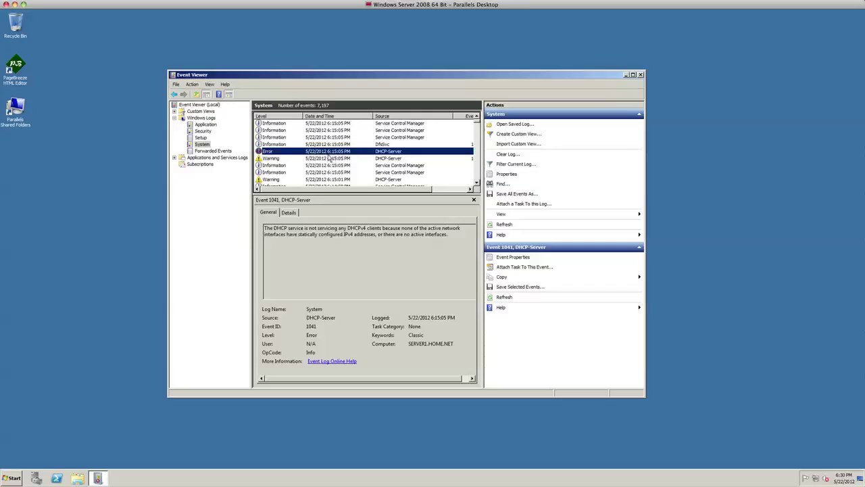
pyautogui.scroll(-3, 329, 158)
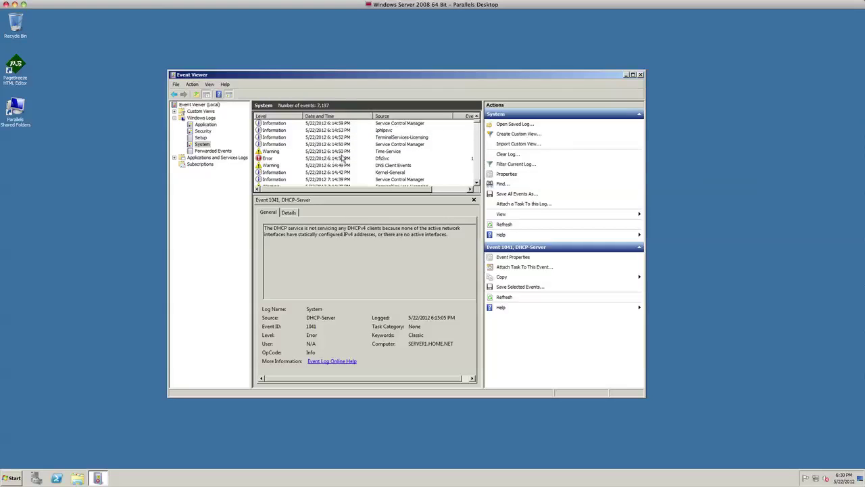
pyautogui.scroll(-2, 332, 158)
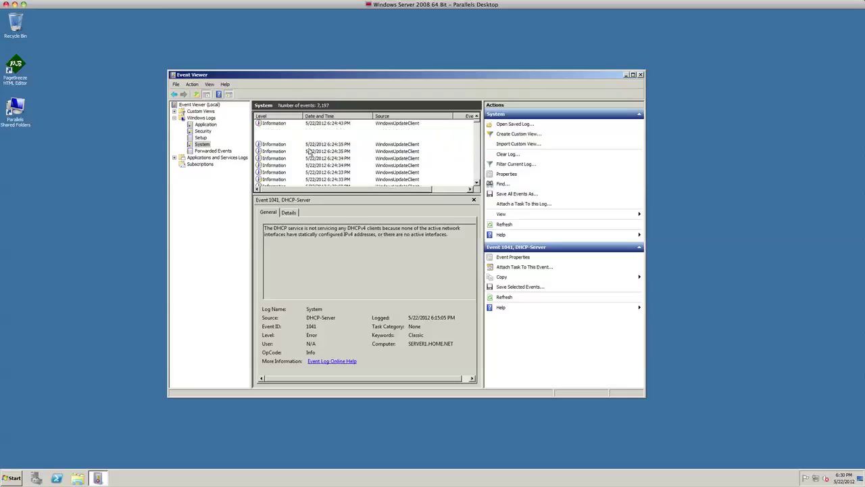
# Sort the System log by Level and scroll through the DHCP-Server, DfsSvc and Time-Service errors.
pyautogui.click(281, 117)
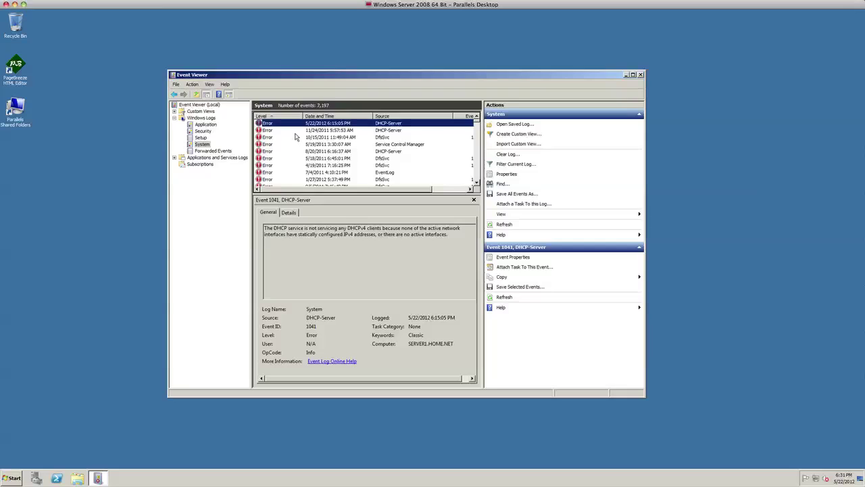
pyautogui.scroll(-5, 294, 137)
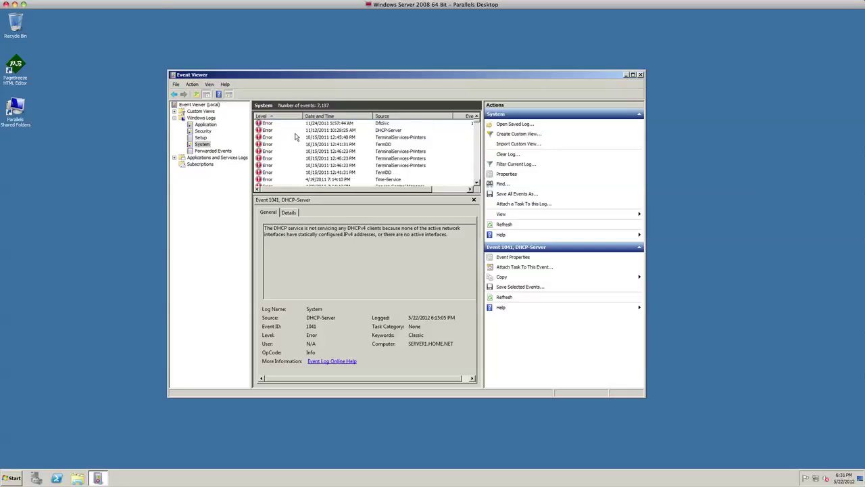
pyautogui.scroll(-3, 343, 140)
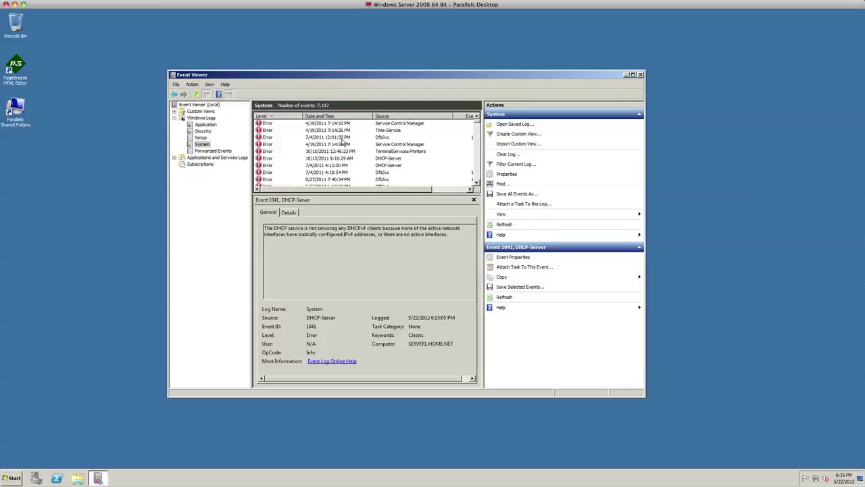
pyautogui.scroll(-1, 343, 140)
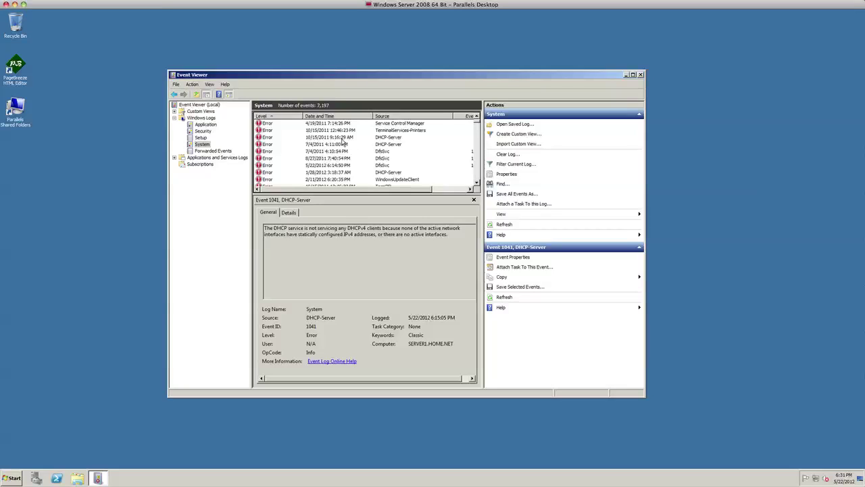
# View the Application log sorted by level and the Security log sorted by keywords.
pyautogui.click(203, 125)
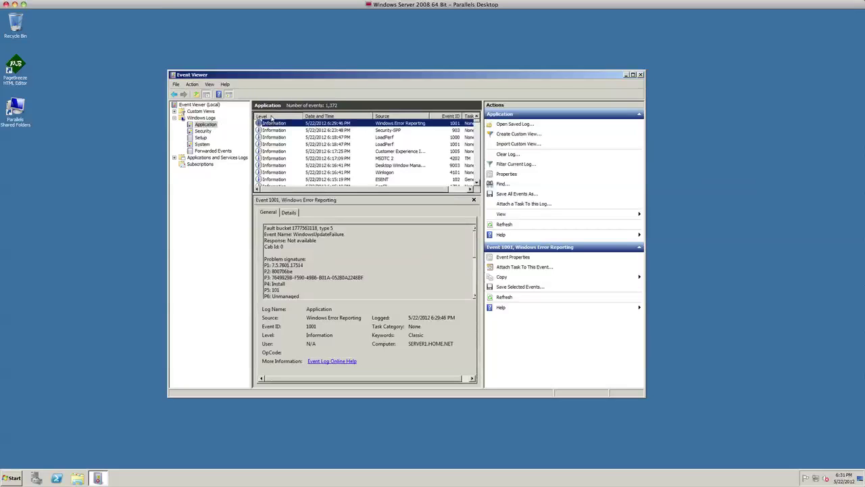
pyautogui.click(271, 117)
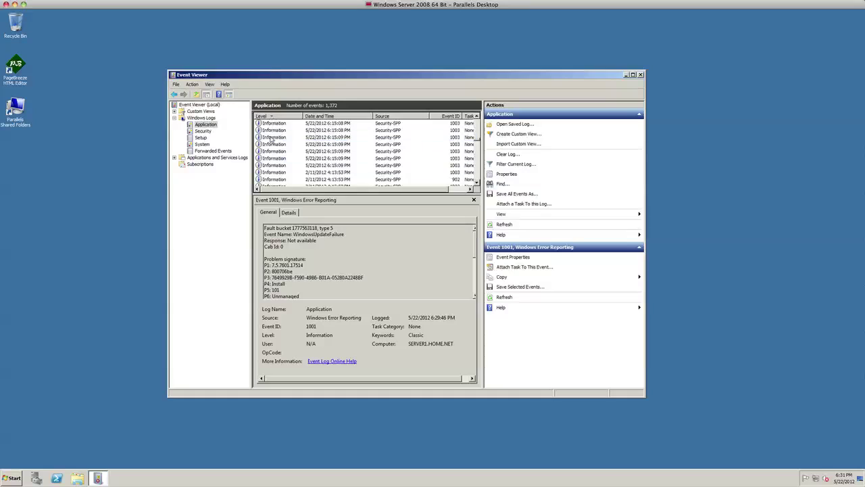
pyautogui.scroll(-1, 271, 139)
pyautogui.click(204, 131)
pyautogui.click(276, 116)
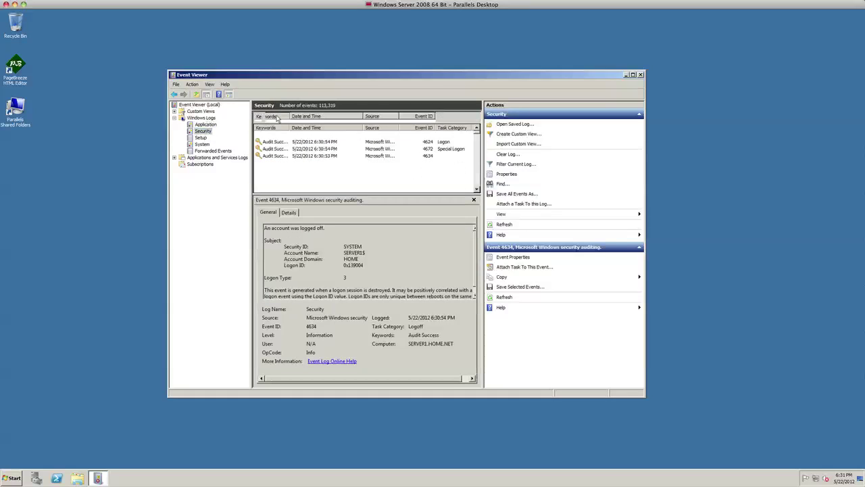
# Sort the Setup log by level in reverse and open the ServerManager 1616 error.
pyautogui.click(201, 137)
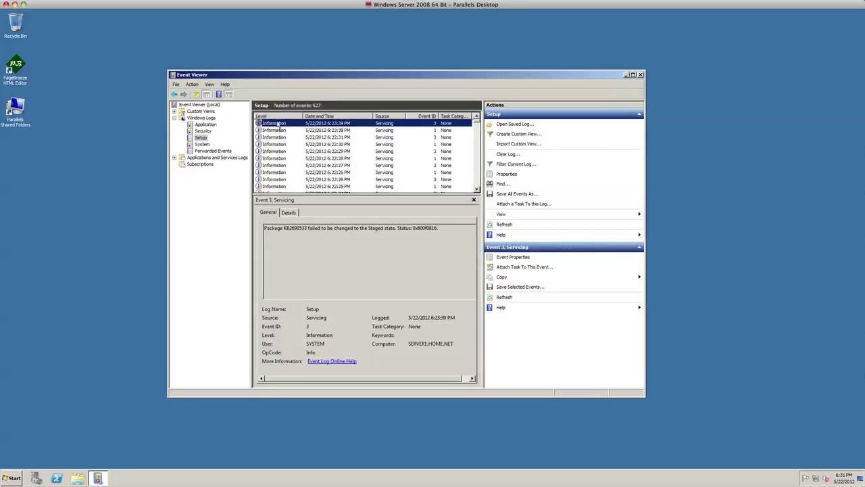
pyautogui.click(277, 116)
pyautogui.click(277, 117)
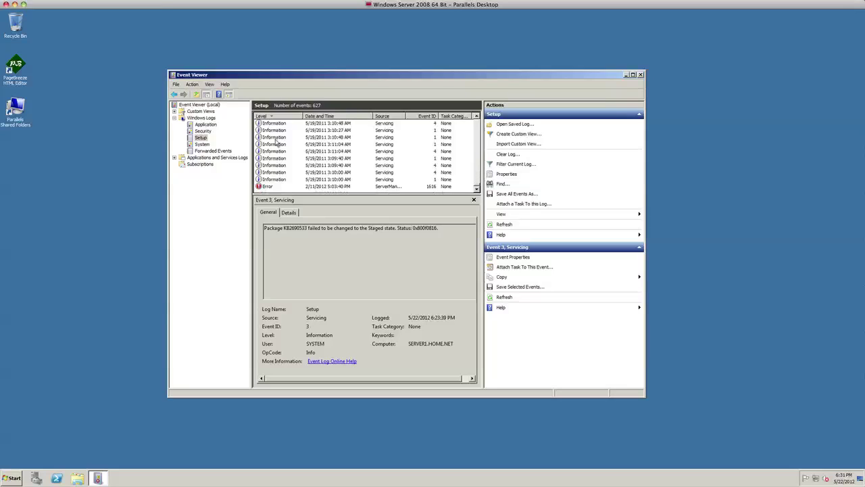
pyautogui.click(309, 188)
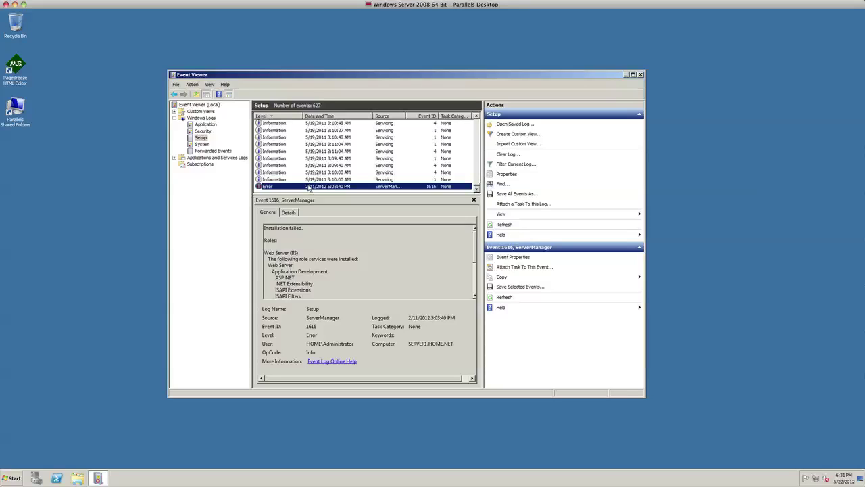
# Launch Remote Desktop Licensing Manager from Administrative Tools > Remote Desktop Services.
pyautogui.click(14, 477)
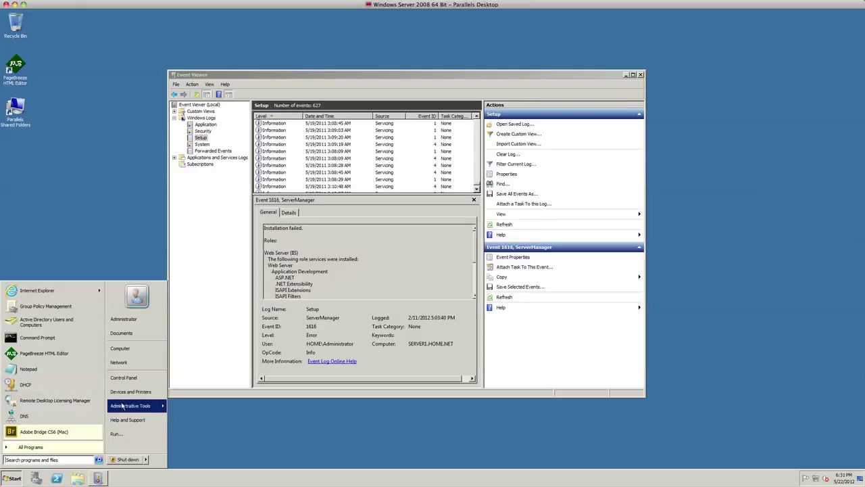
pyautogui.moveTo(130, 405)
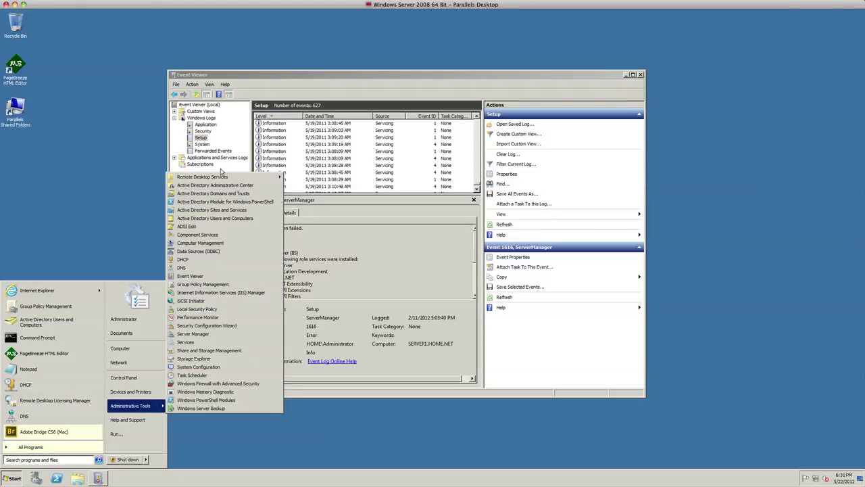
pyautogui.moveTo(276, 177)
pyautogui.click(312, 177)
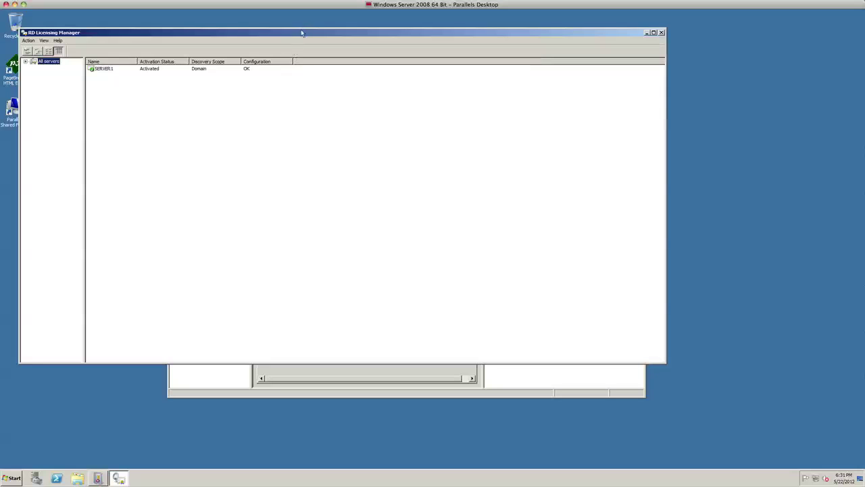
pyautogui.moveTo(303, 33); pyautogui.dragTo(391, 51)
# Select SERVER1 and view its context menu options, then dismiss the menu.
pyautogui.click(199, 91)
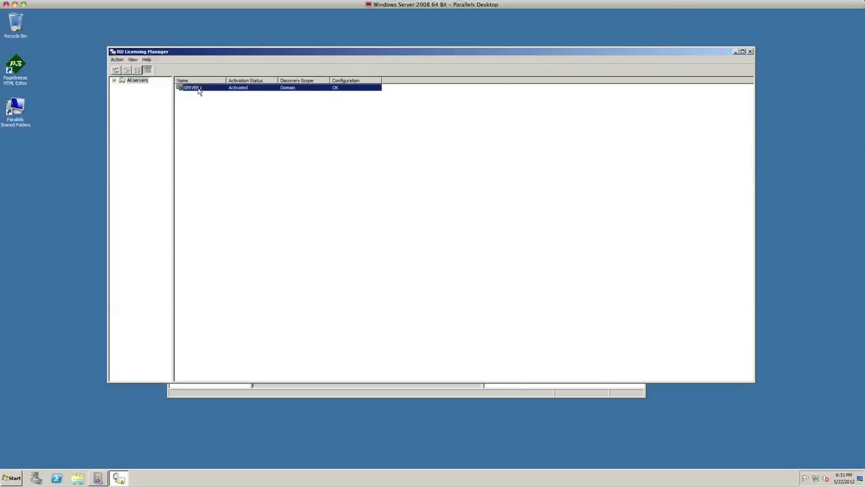
pyautogui.rightClick(198, 89)
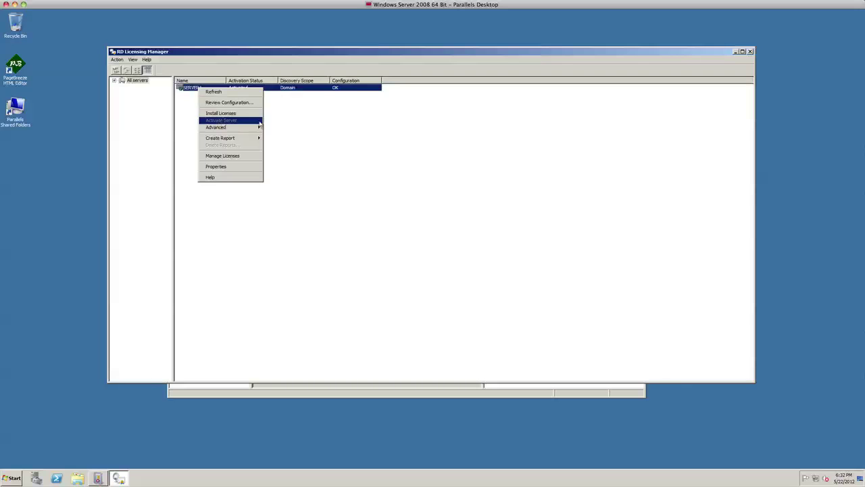
pyautogui.click(269, 124)
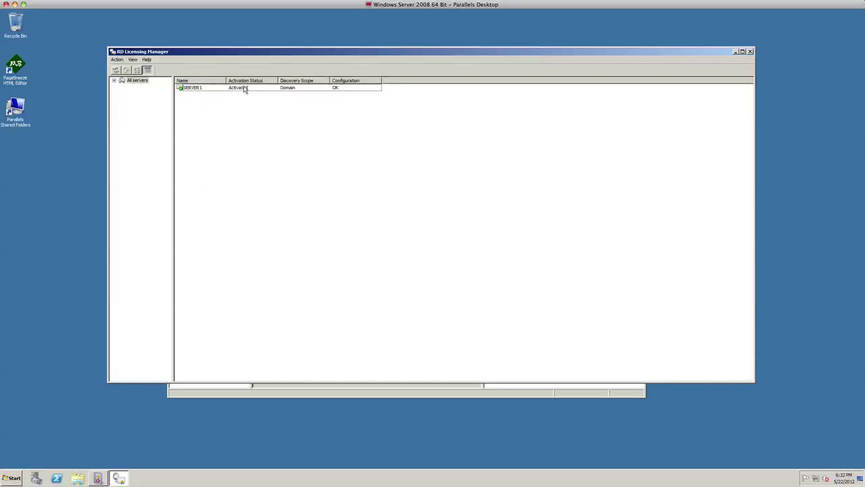
# Close RD Licensing Manager and nudge Event Viewer back into place, showing the ServerManager 1616 error.
pyautogui.click(750, 53)
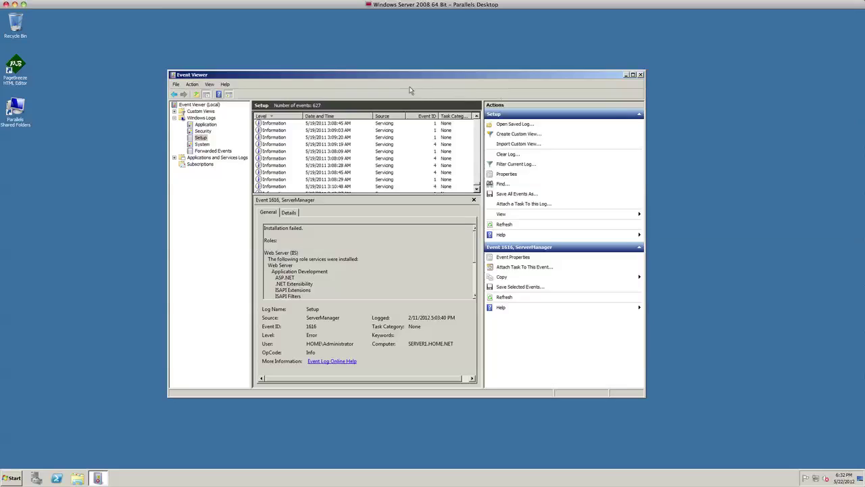
pyautogui.moveTo(411, 76); pyautogui.dragTo(410, 83)
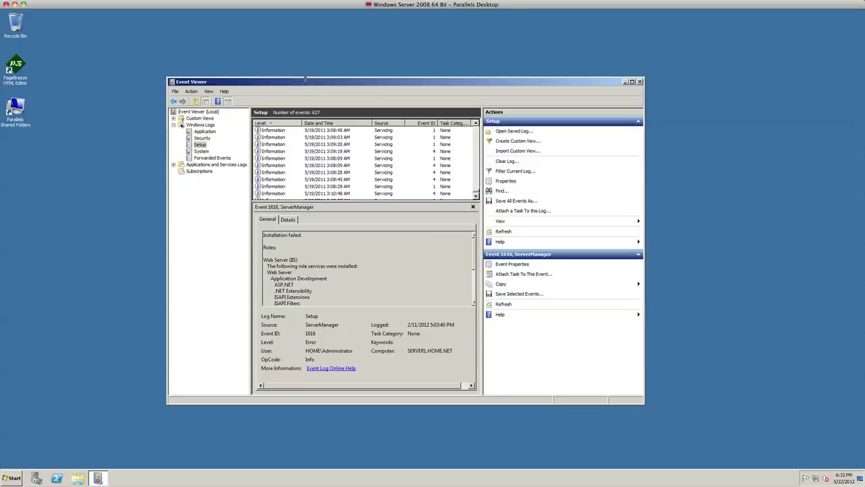
pyautogui.moveTo(305, 83); pyautogui.dragTo(314, 83)
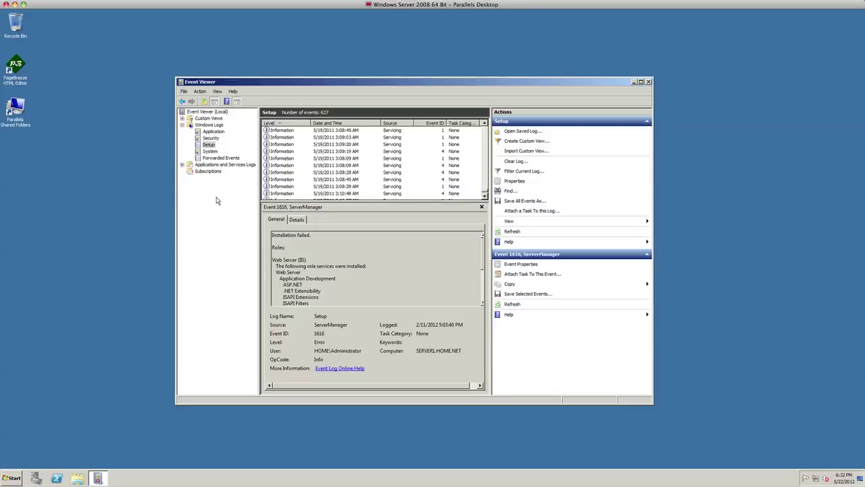